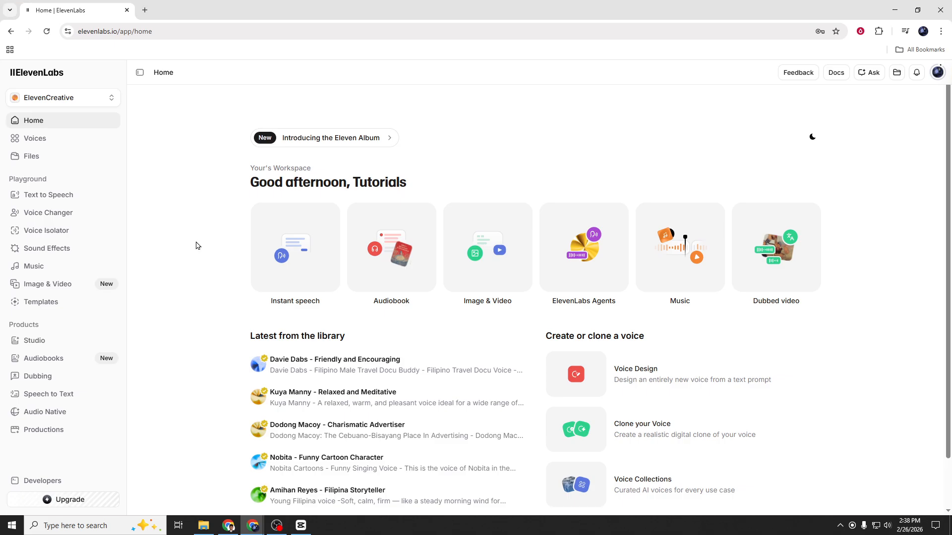
click(113, 32)
click(113, 33)
drag(110, 31, 147, 31)
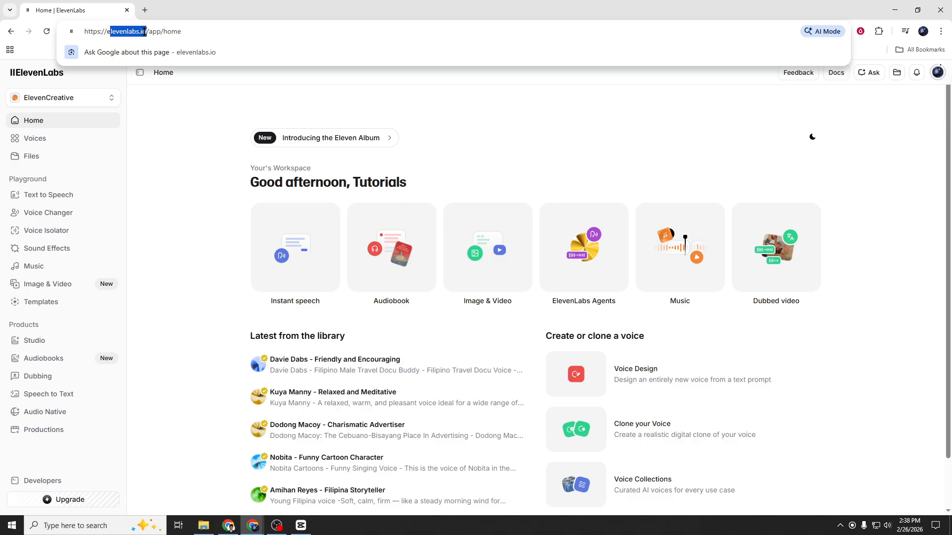
click(187, 170)
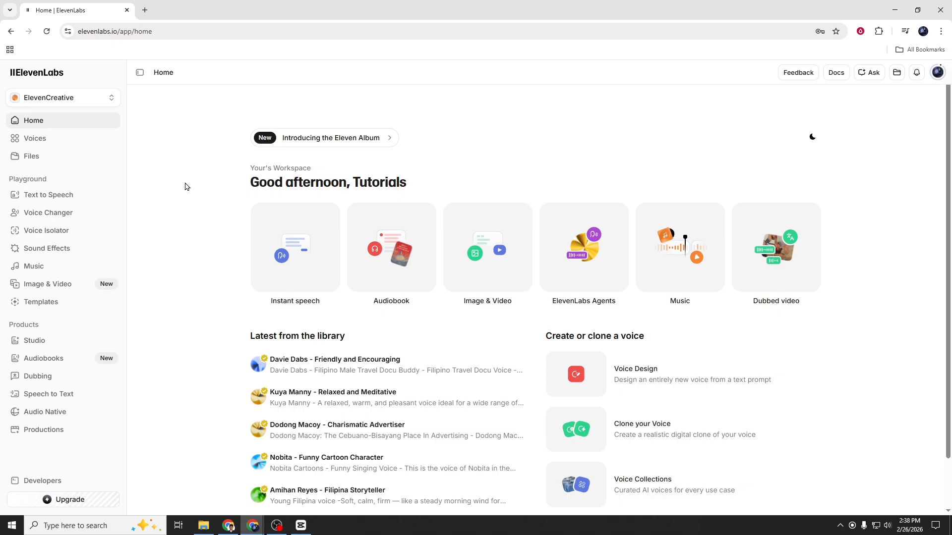
Open Text to Speech and review the 'Brave warrior' script in the editor.
click(67, 197)
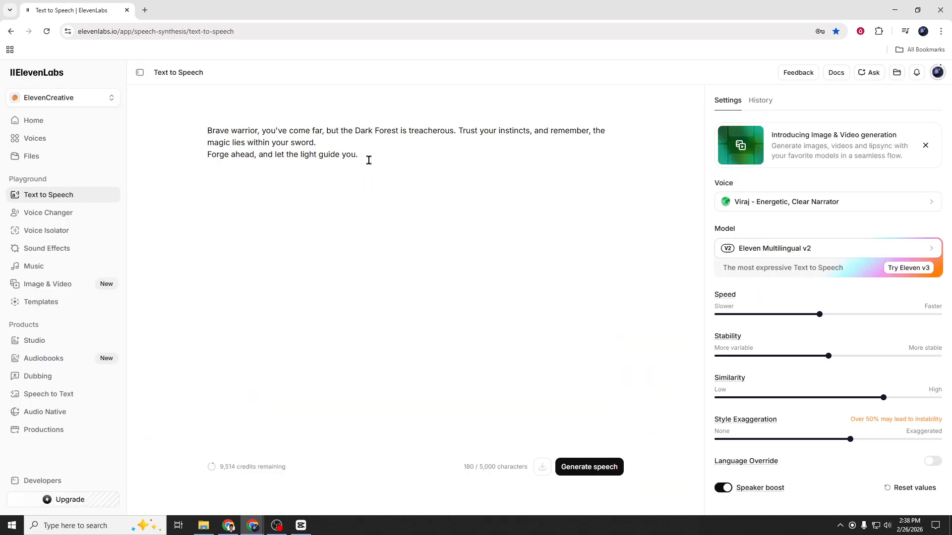
drag(370, 159, 197, 129)
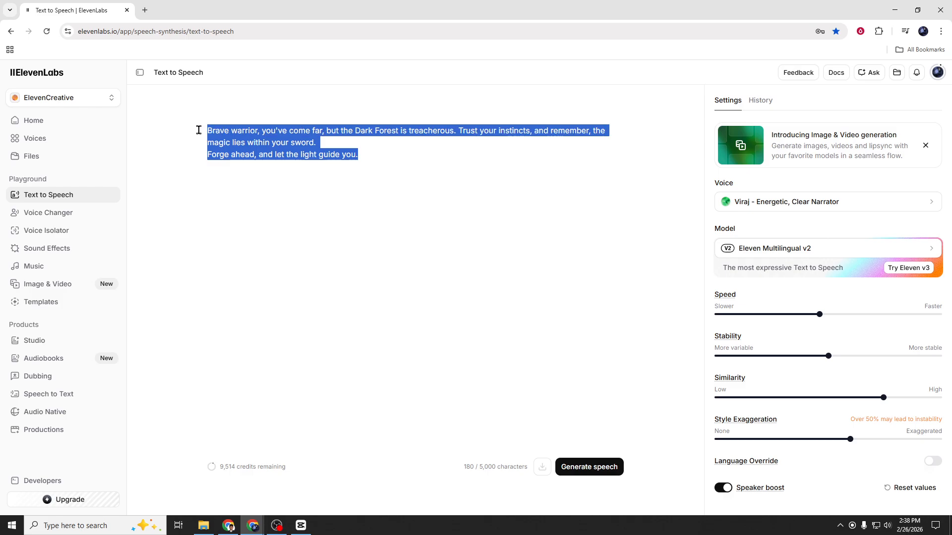
click(387, 153)
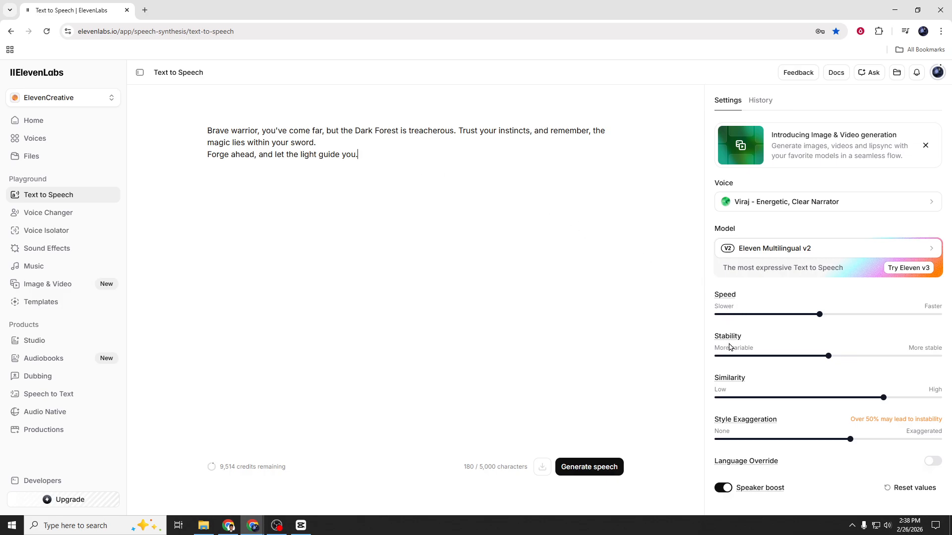
mouse_move(725, 422)
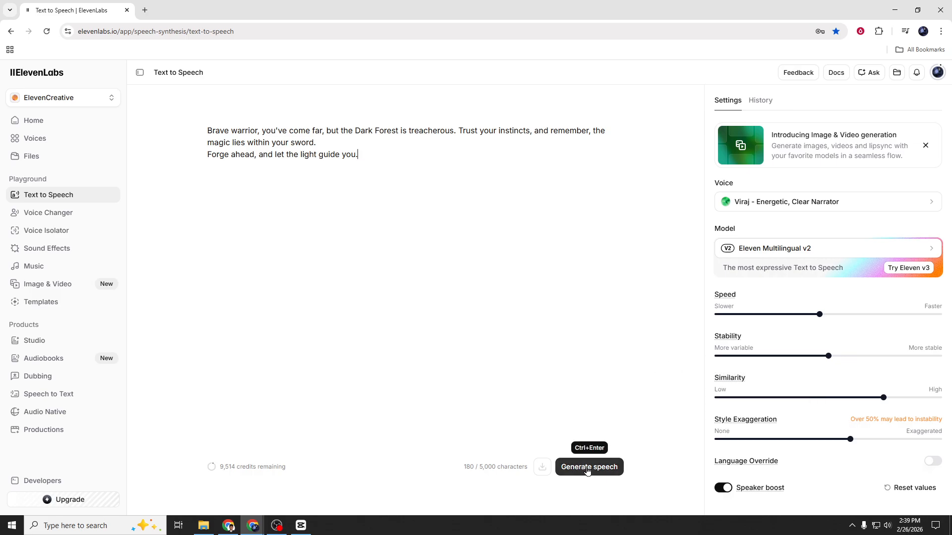
Load the earlier 'Brave warrior, you've come far…' generation from the history into the player.
click(761, 101)
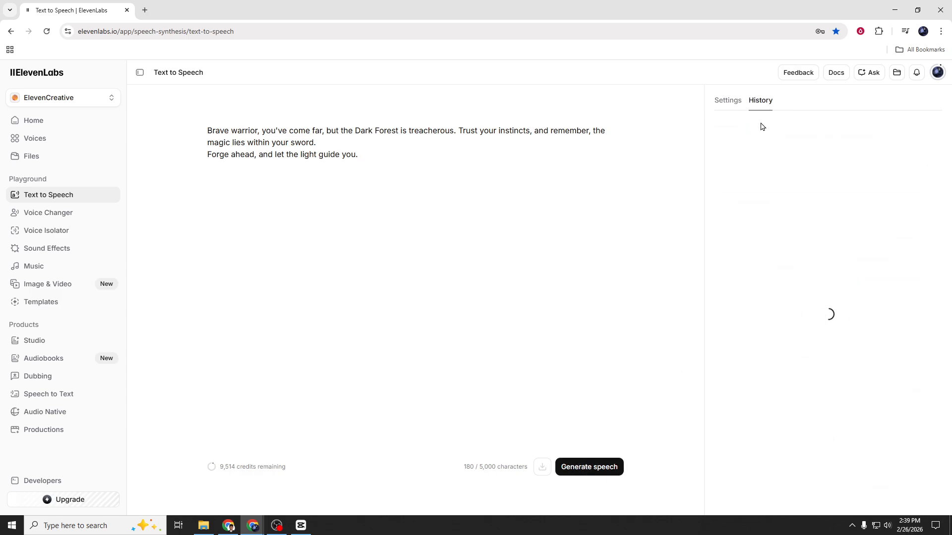
mouse_move(766, 207)
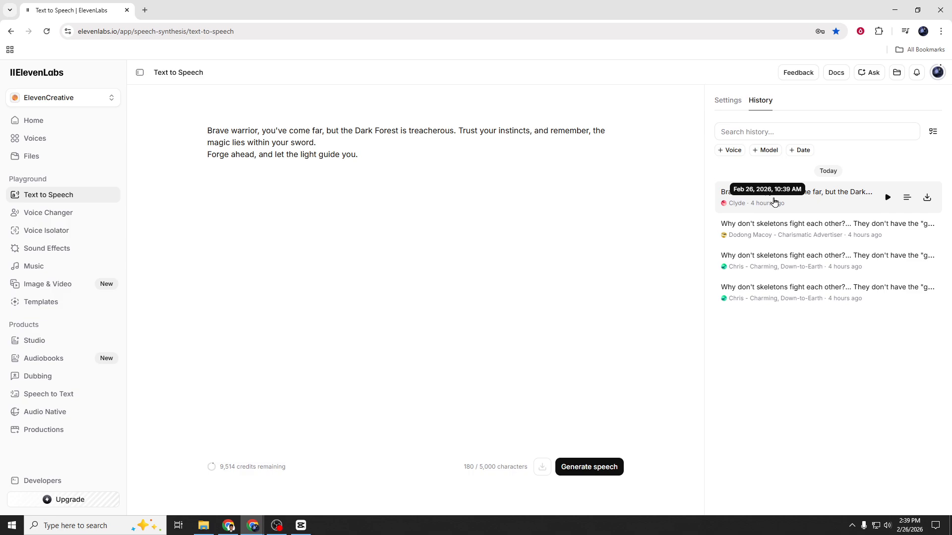
click(779, 202)
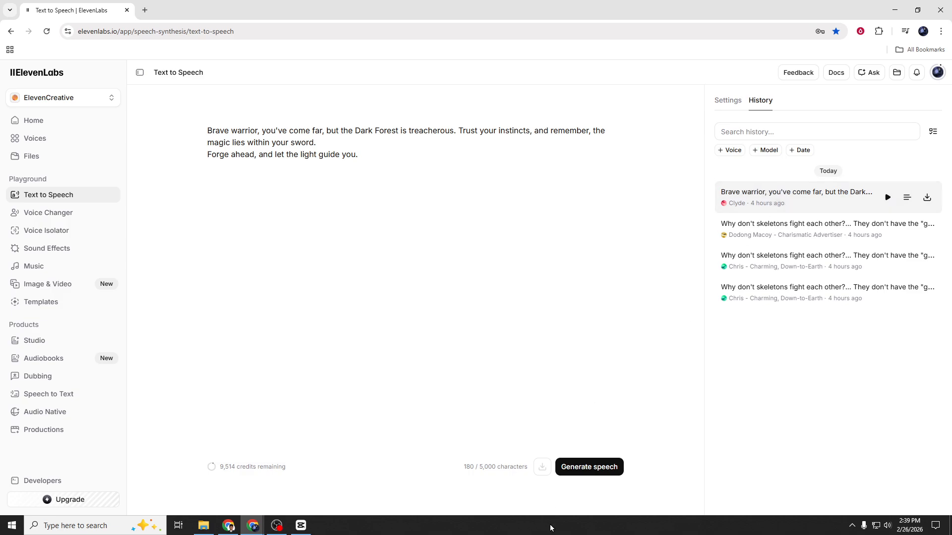
click(538, 494)
click(727, 101)
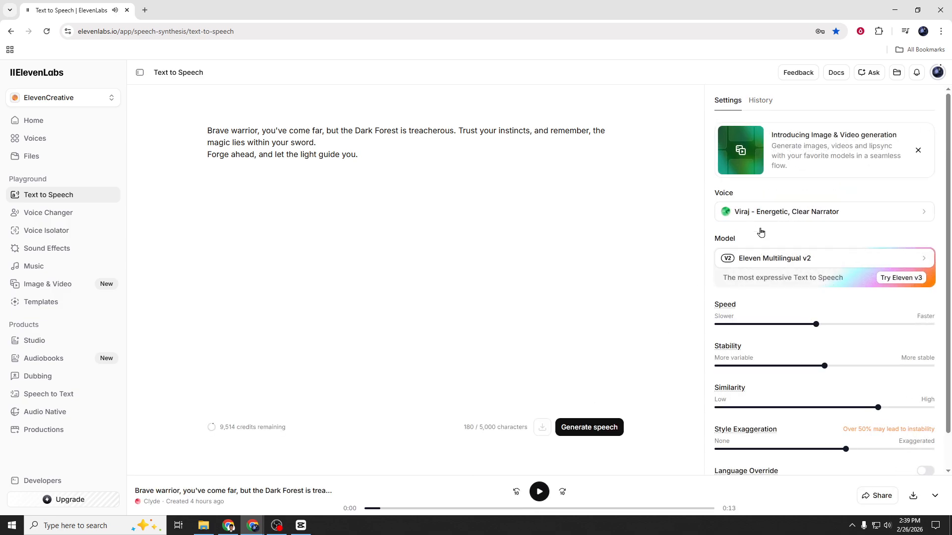
Download the loaded speech clip as an MP3 file.
mouse_move(734, 354)
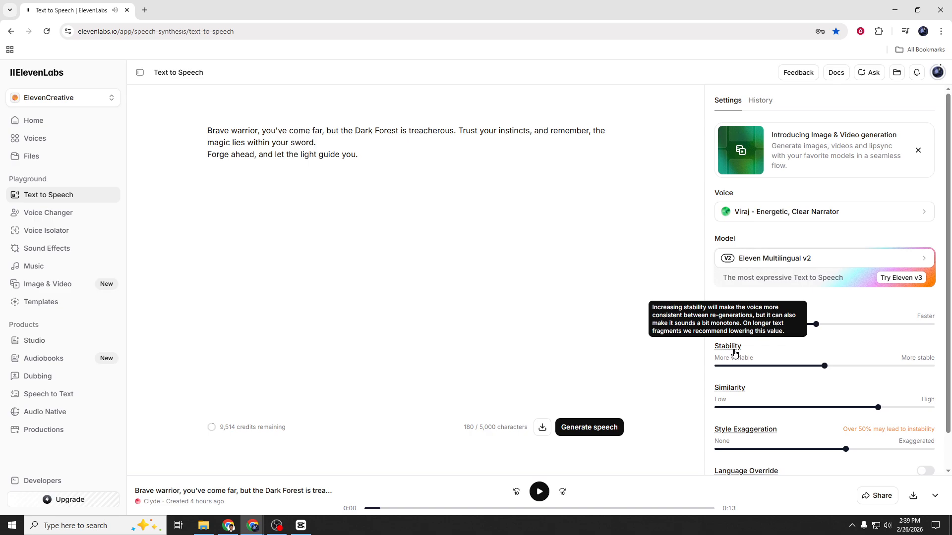
click(914, 497)
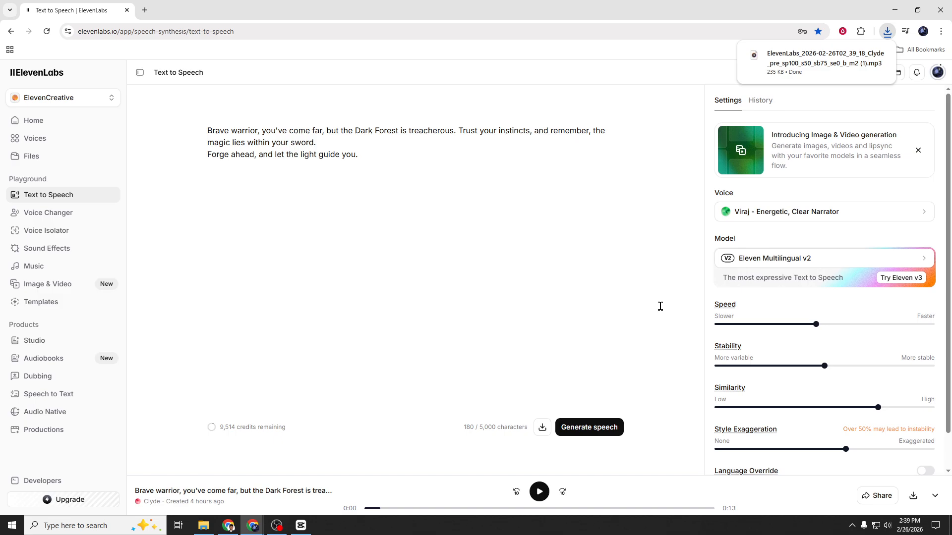
Switch to CapCut and delete the video clip from the timeline.
click(301, 526)
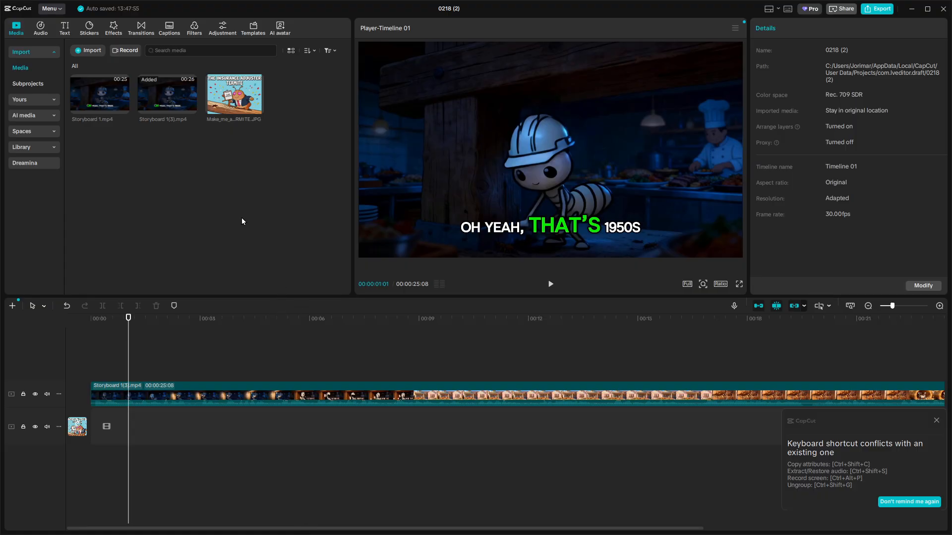
click(225, 386)
key(Delete)
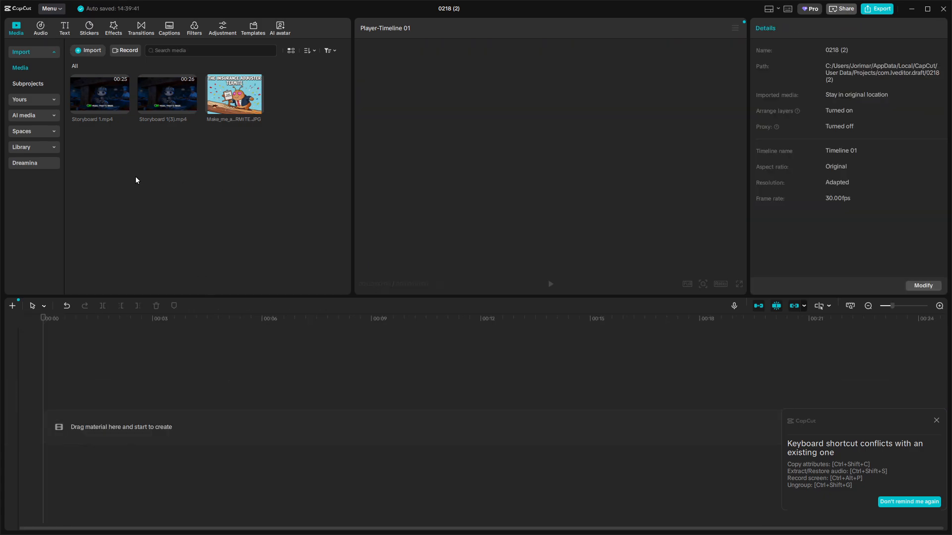
Import the newest downloaded ElevenLabs MP3 into the project media.
click(86, 51)
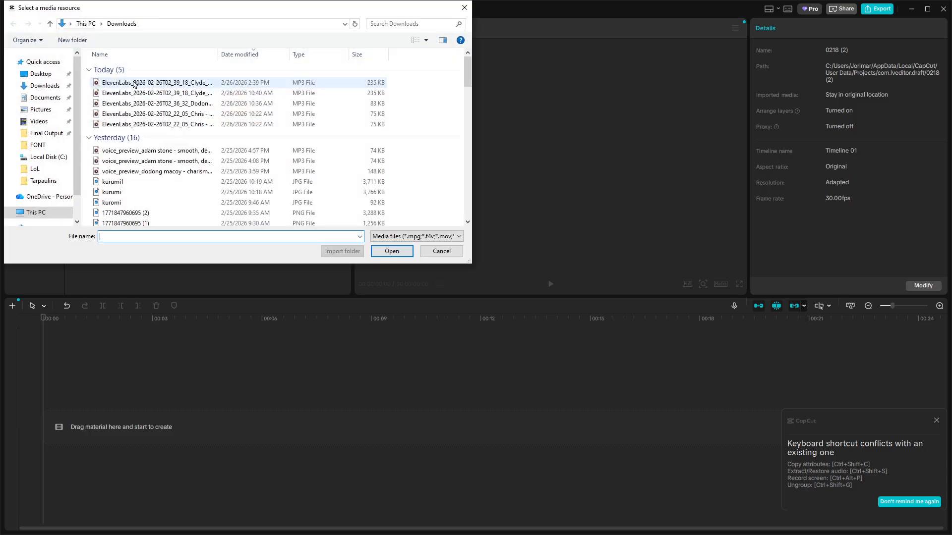
click(141, 83)
click(383, 253)
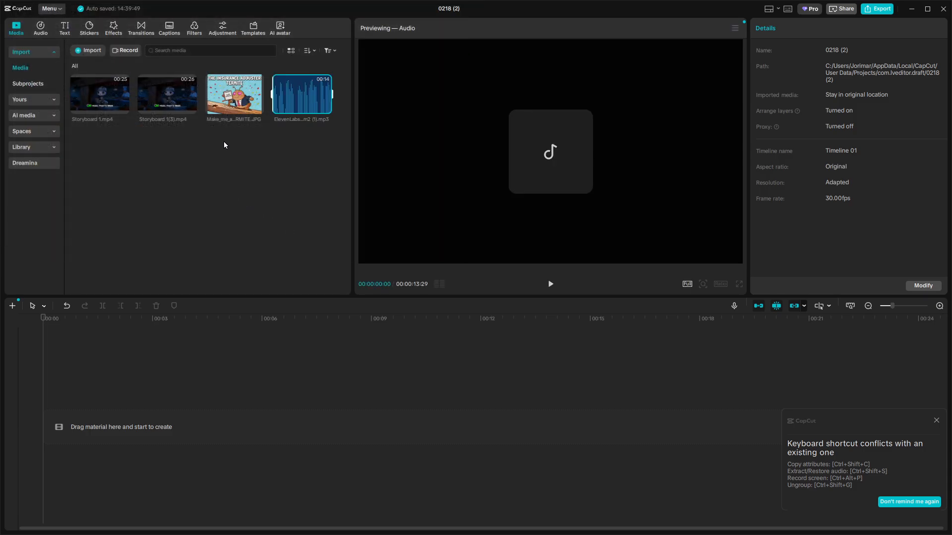
Place the Storyboard 1(3).mp4 video back onto the timeline.
drag(165, 97, 103, 415)
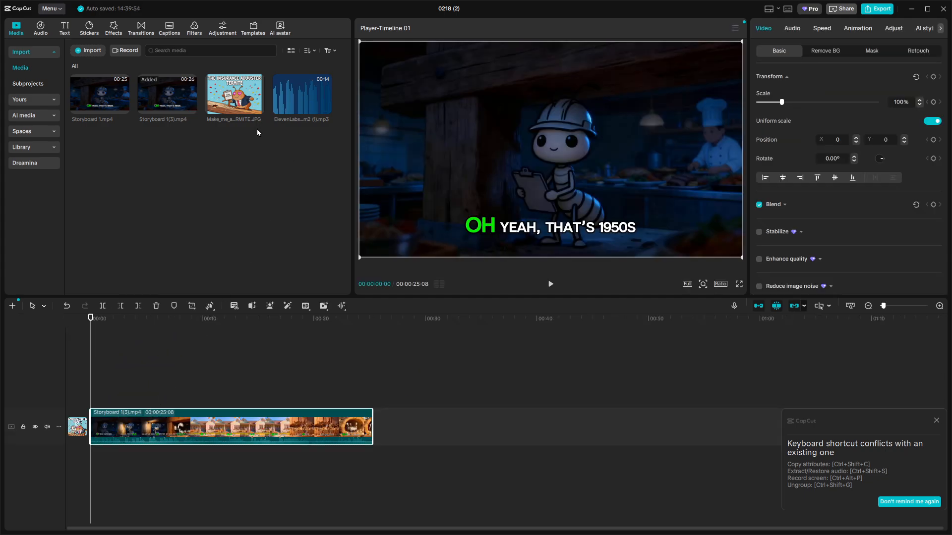
click(89, 51)
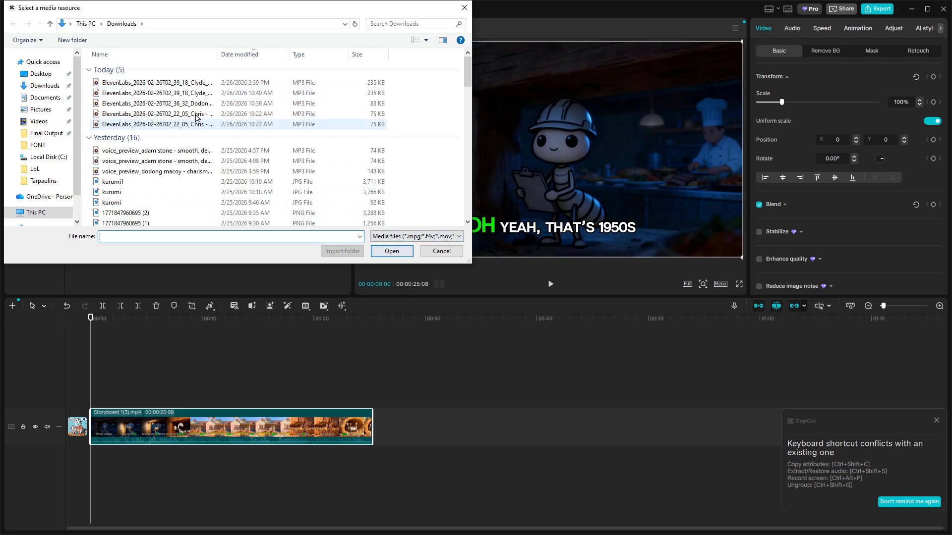
click(149, 82)
click(441, 251)
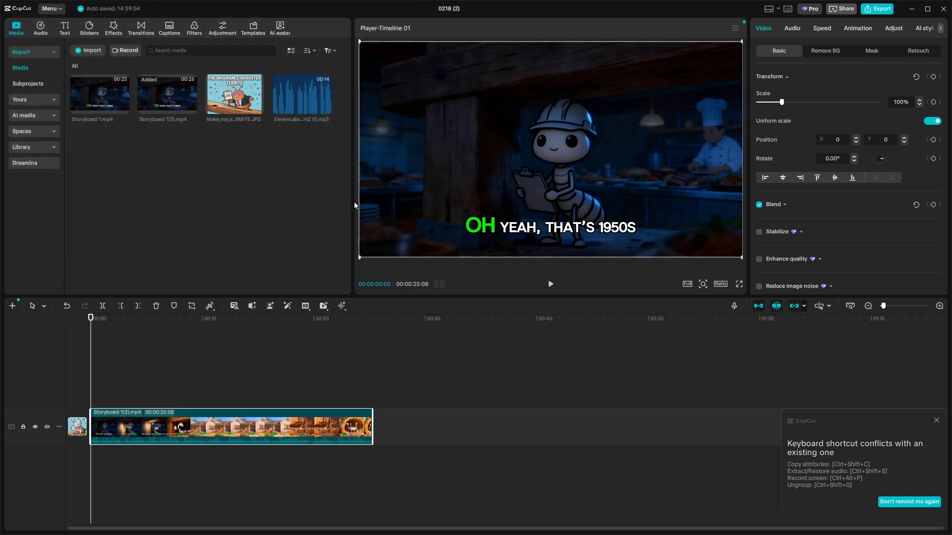
Add the imported ElevenLabs audio to a track beneath the video, starting at the beginning.
drag(299, 96, 88, 460)
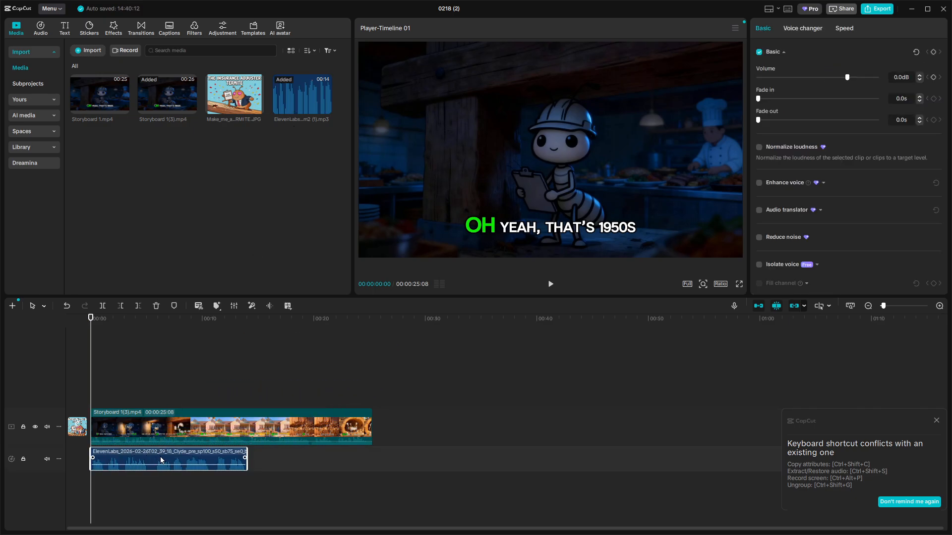
click(936, 422)
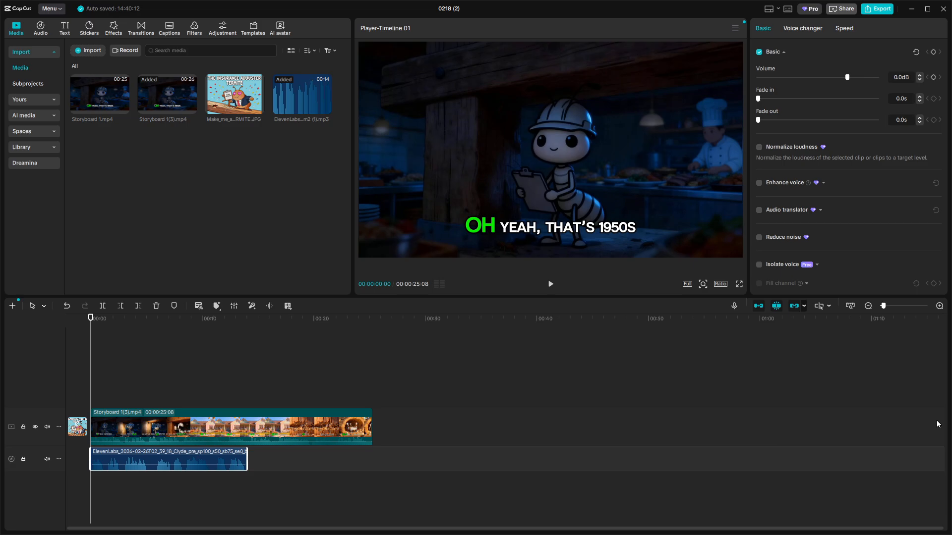
Select the narration clip and lower its volume to about -5 dB.
drag(165, 459, 166, 458)
click(166, 436)
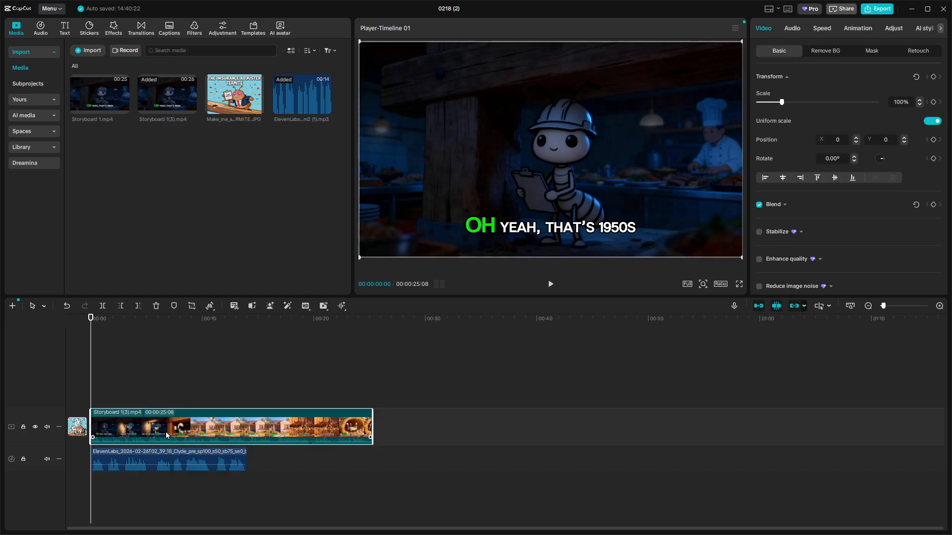
click(154, 459)
mouse_move(155, 458)
mouse_down()
mouse_move(195, 460)
mouse_move(157, 460)
mouse_up()
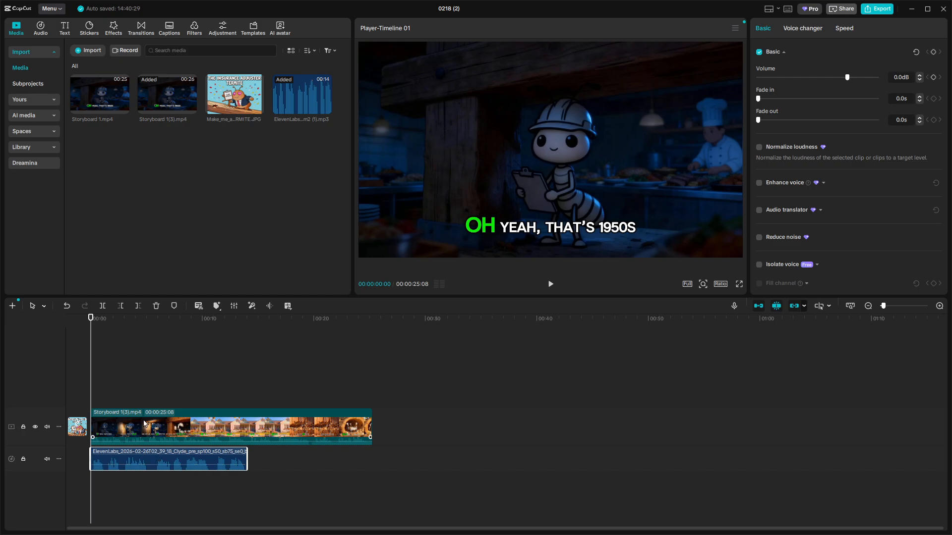
scroll(211, 431, up, 5)
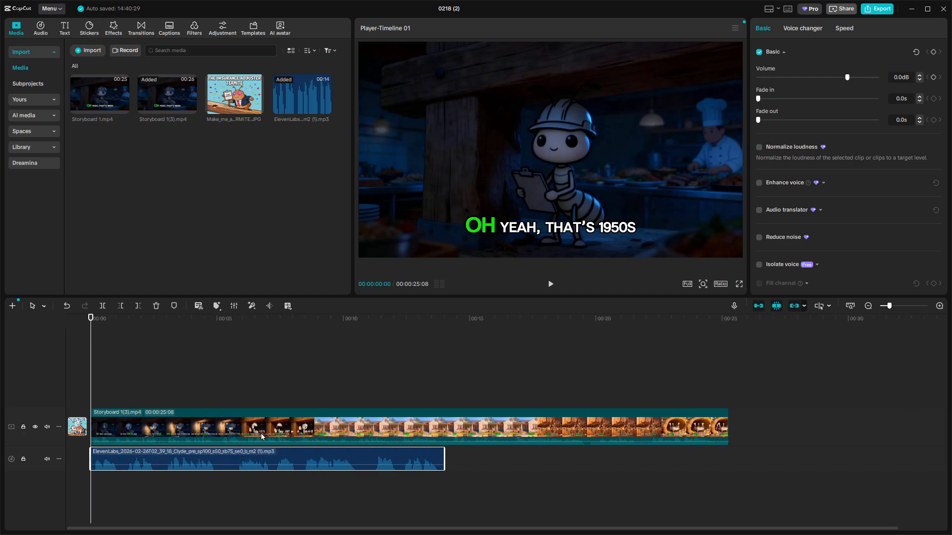
drag(842, 78, 841, 78)
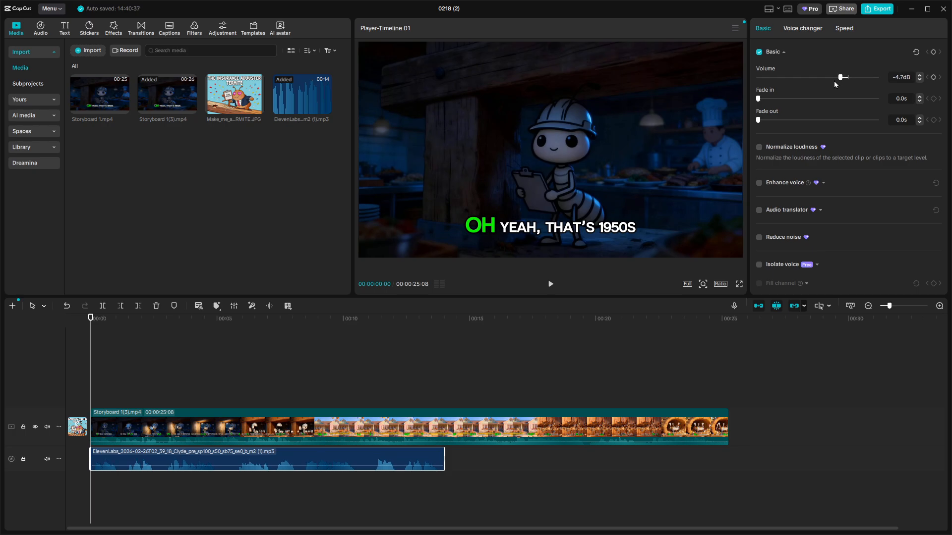
Split the video clip at about the 2-second mark.
mouse_move(91, 319)
mouse_down()
mouse_move(217, 333)
mouse_move(90, 328)
mouse_up()
click(148, 422)
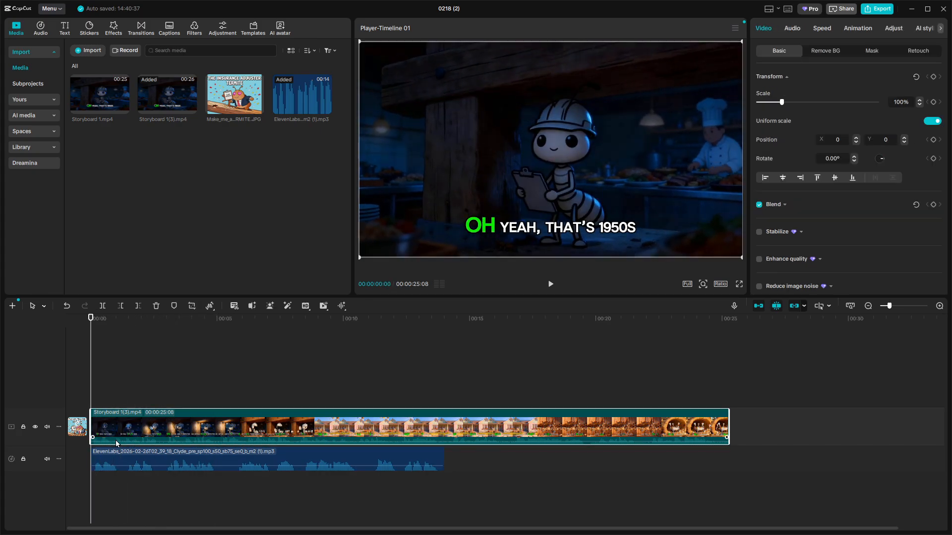
drag(93, 439, 98, 440)
drag(93, 323, 150, 318)
click(103, 306)
Inspect the split video segments and the narration clip on the timeline.
click(167, 458)
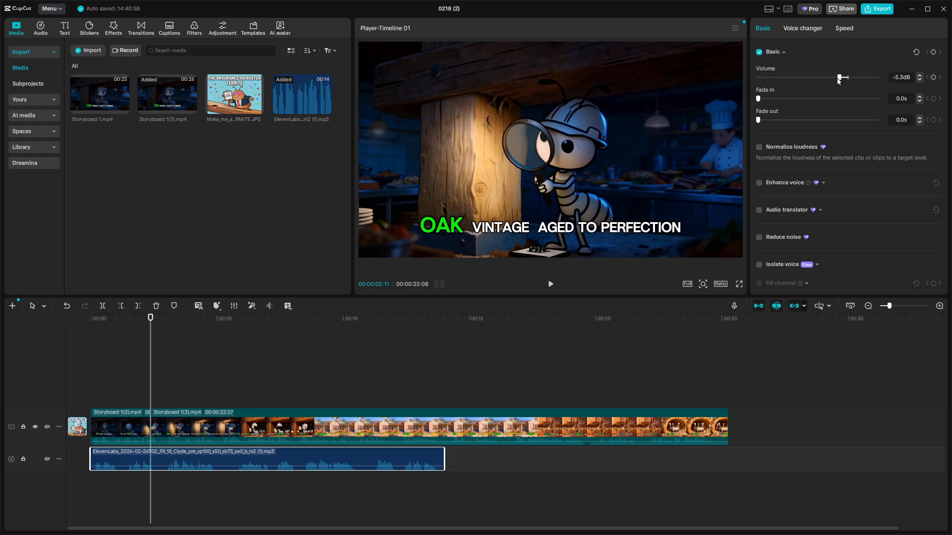
click(376, 422)
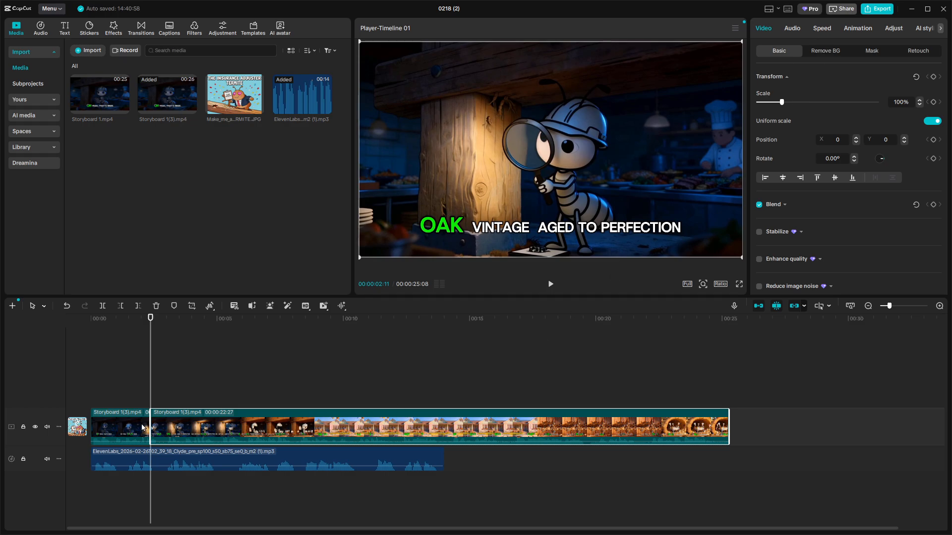
click(128, 461)
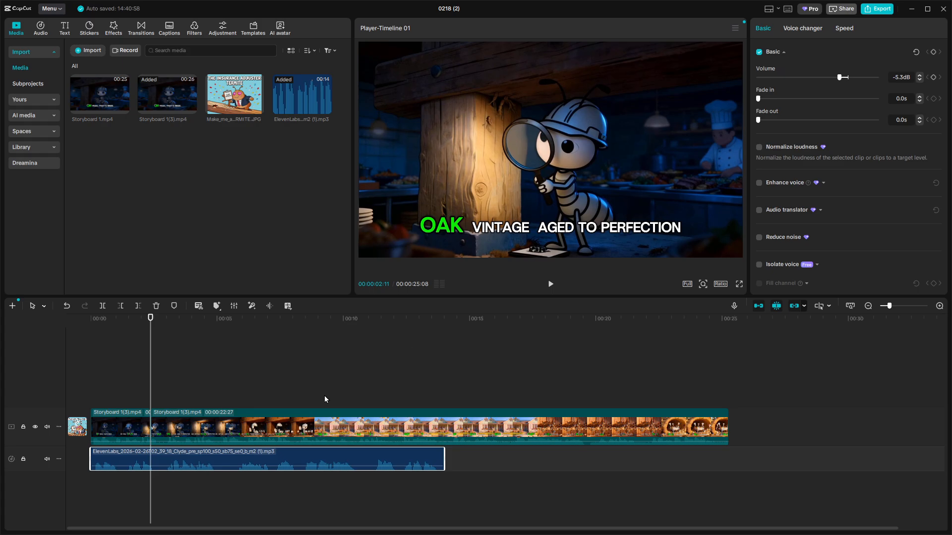
drag(151, 325, 80, 333)
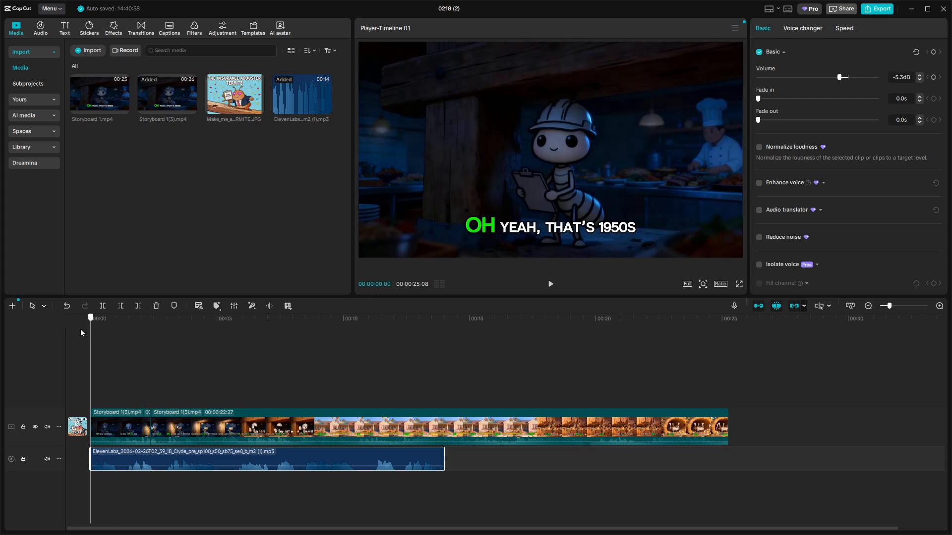
click(194, 424)
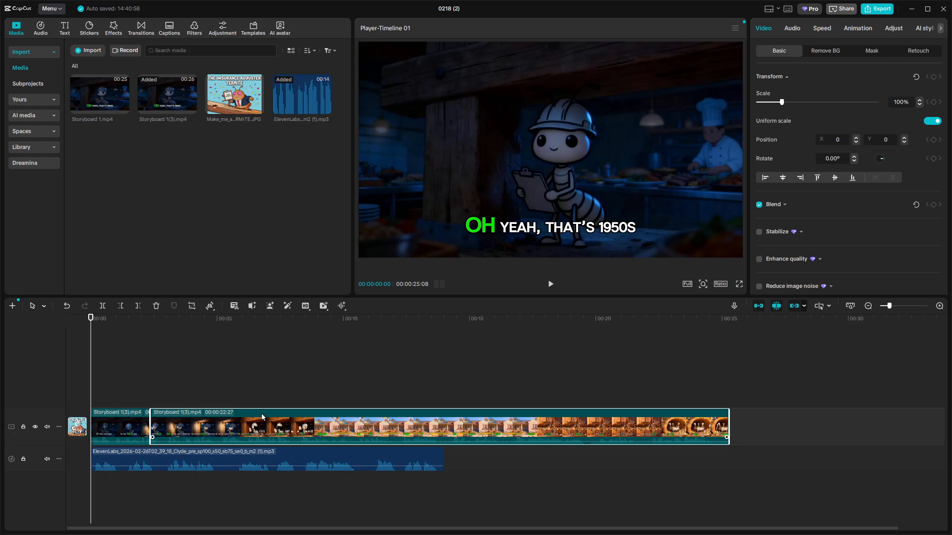
click(145, 427)
mouse_move(206, 427)
mouse_down()
mouse_move(252, 429)
mouse_move(195, 431)
mouse_up()
Open the export settings, choose 1080P resolution, and close the dialog.
click(877, 13)
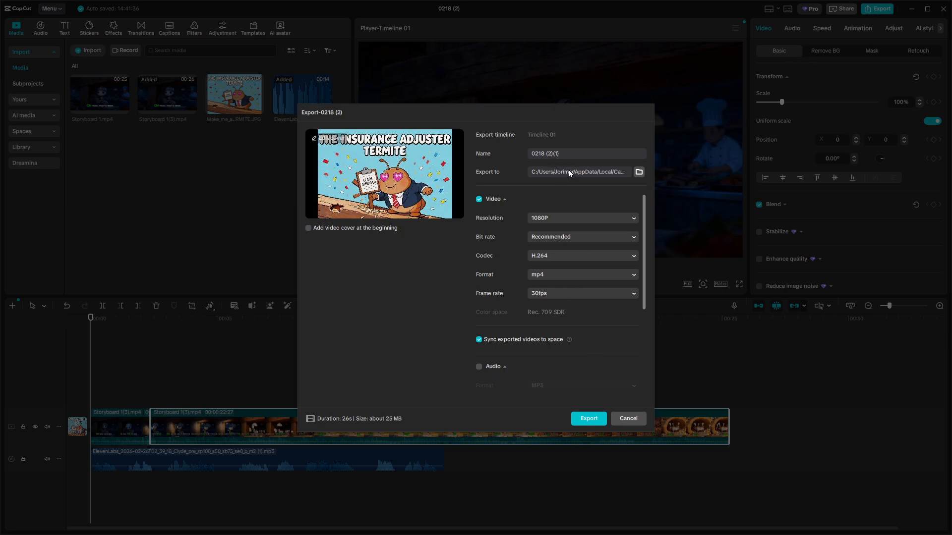
click(566, 219)
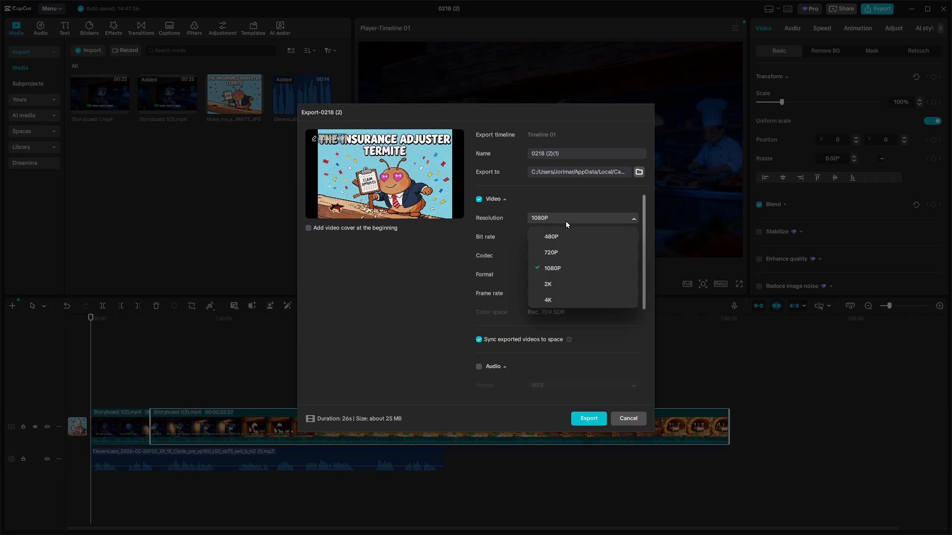
click(560, 268)
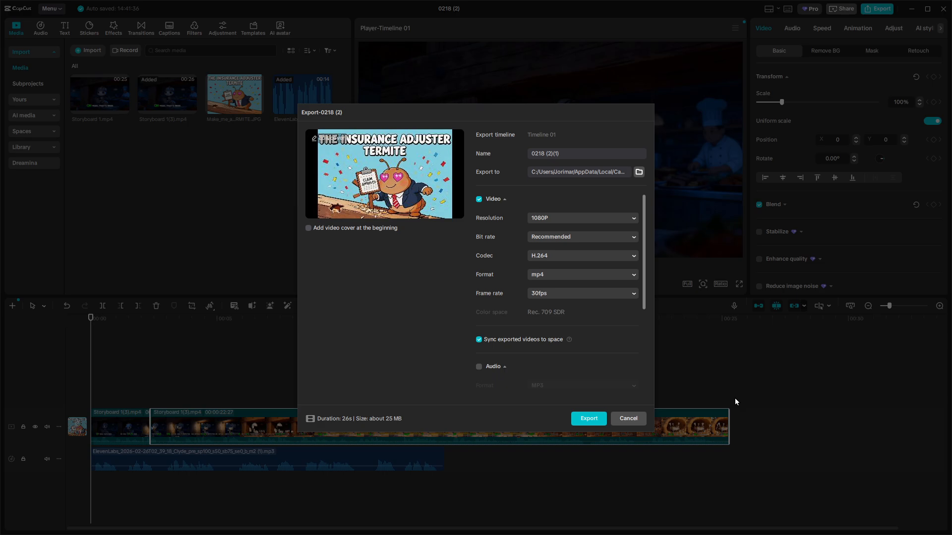
click(621, 418)
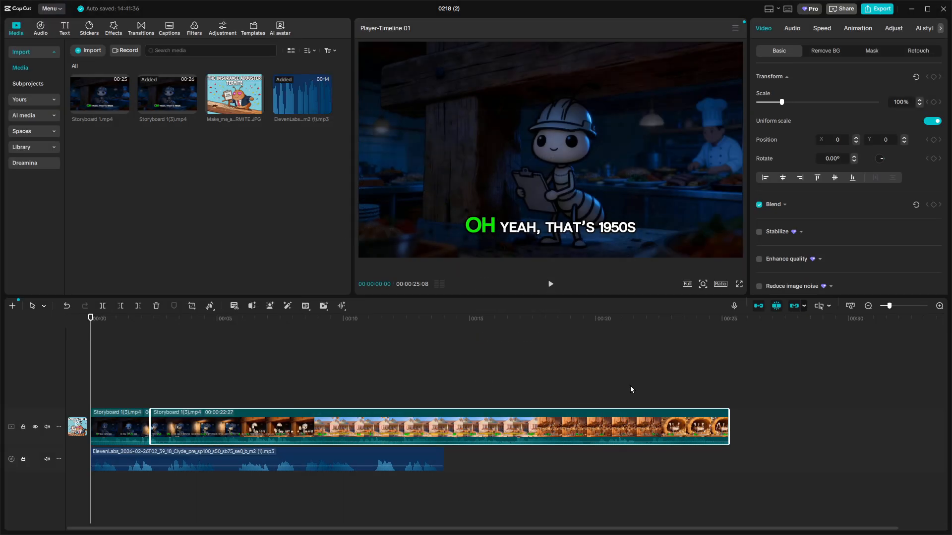